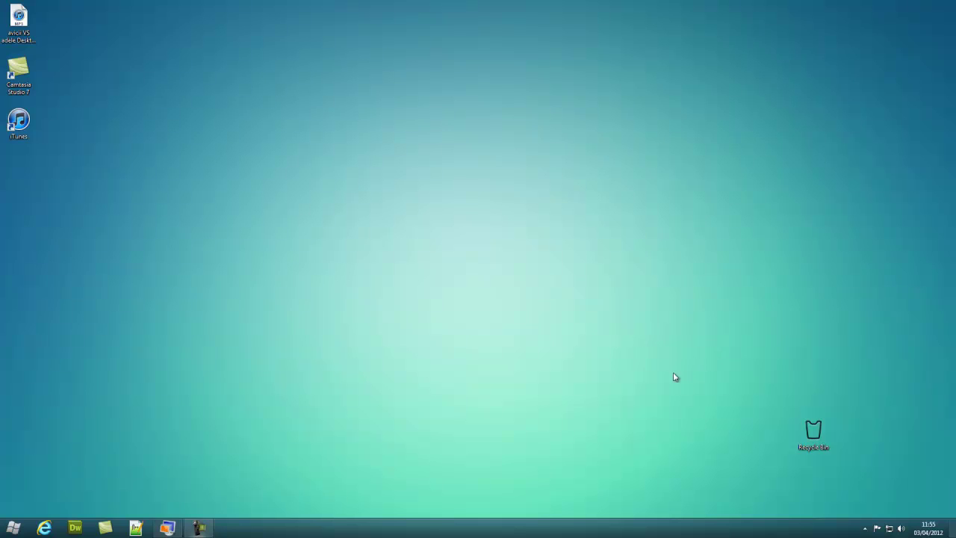
Look at the customised Computer window and Start menu, dismissing the color scheme notification and minimising the window
click(12, 527)
click(195, 390)
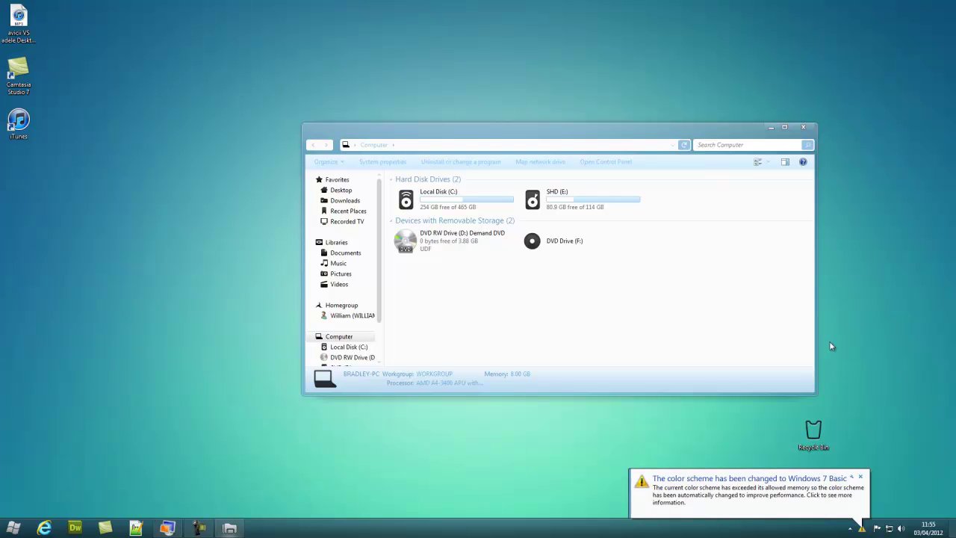
click(860, 477)
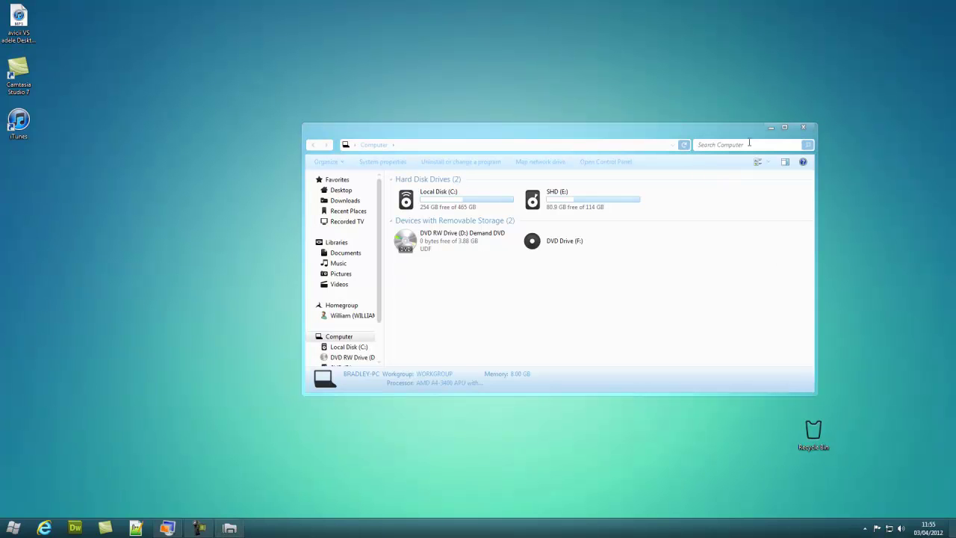
click(770, 127)
key(super)
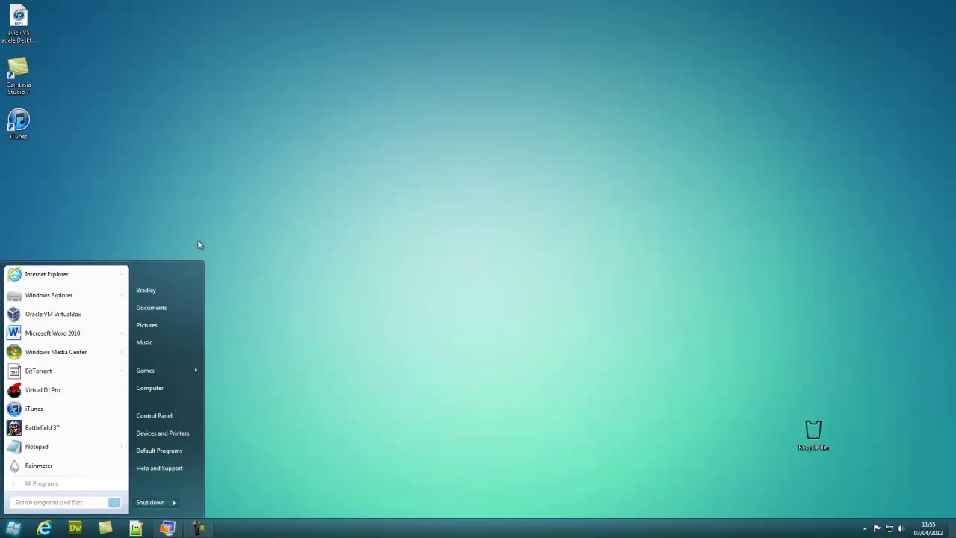
click(164, 173)
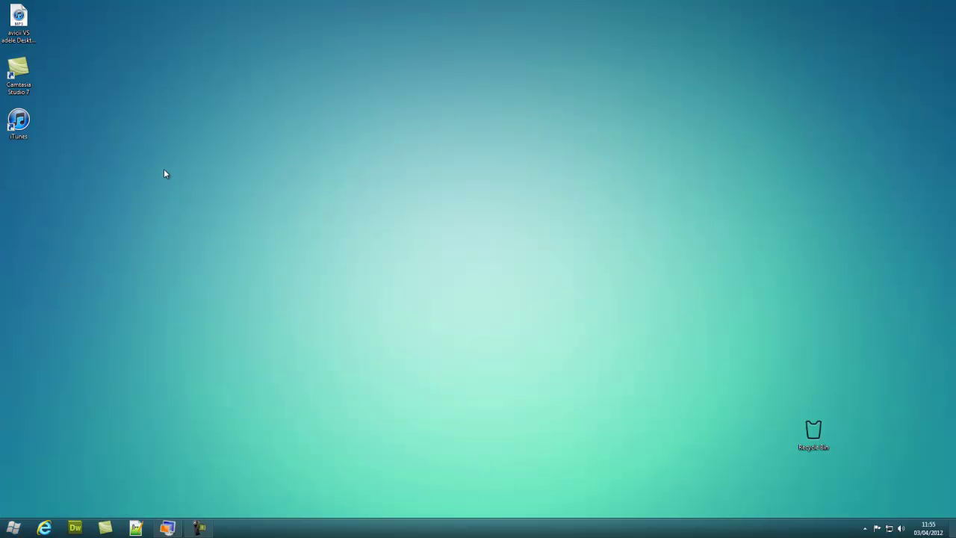
Switch to the Windows XP Mode virtual machine and open the CustoPack Gallery on the CustoPack website
click(166, 528)
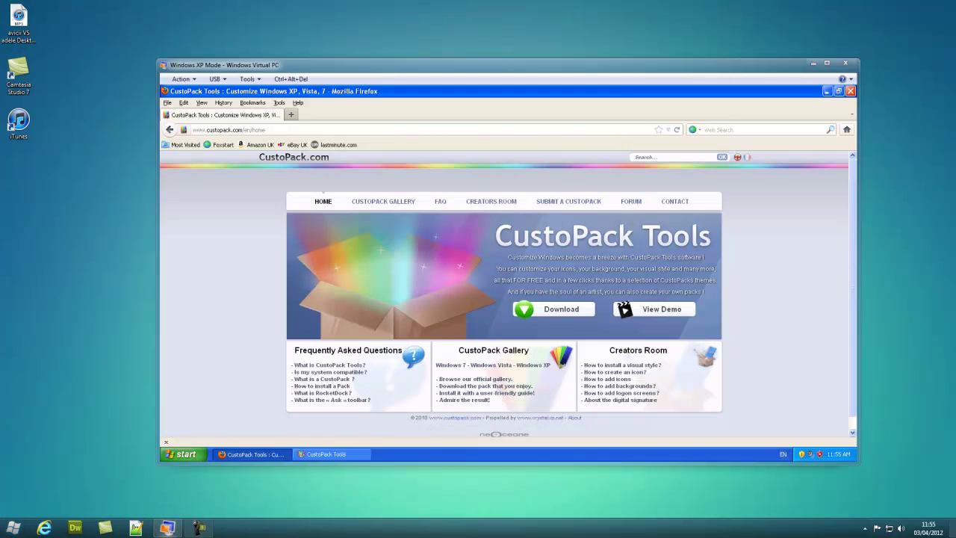
click(13, 527)
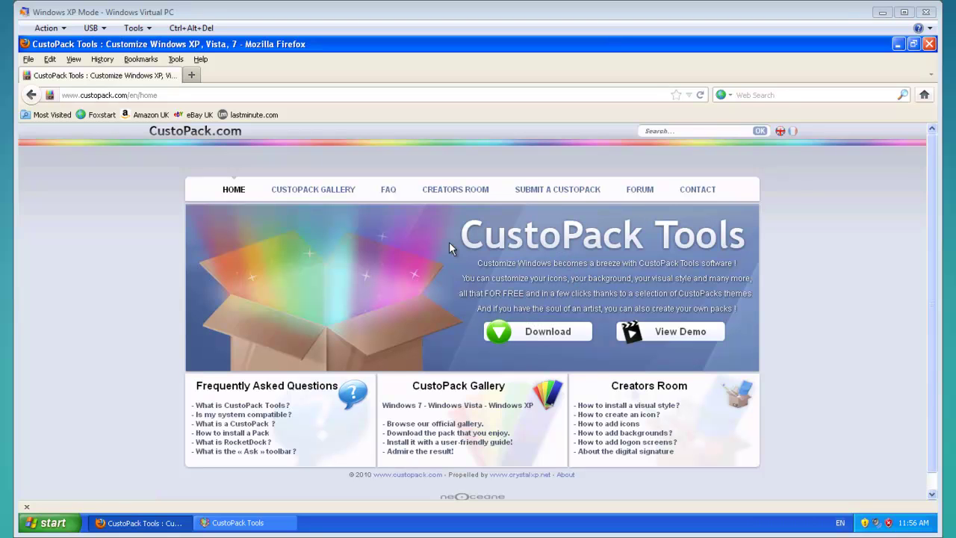
click(309, 191)
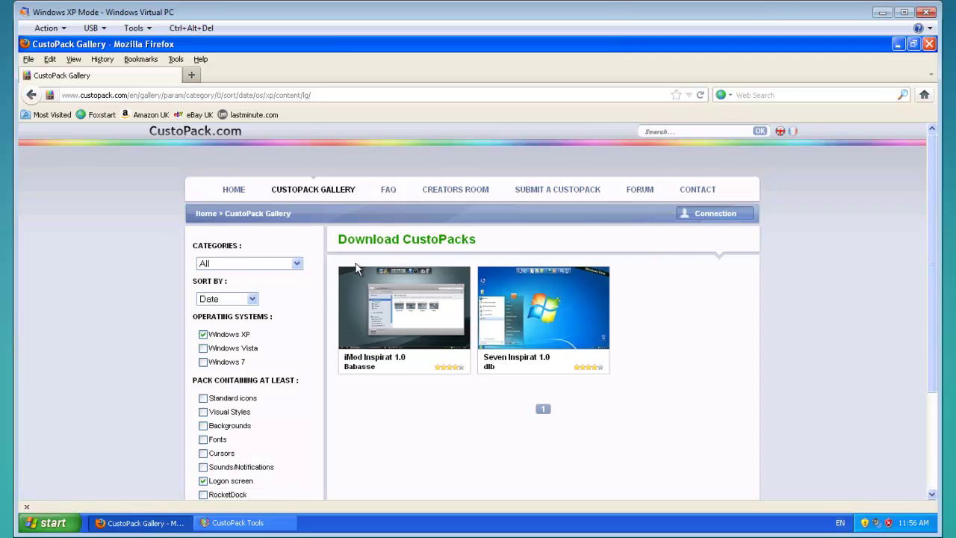
Remove the Logon screen requirement and refilter the gallery for Windows XP packs
scroll(232, 374, down, 2)
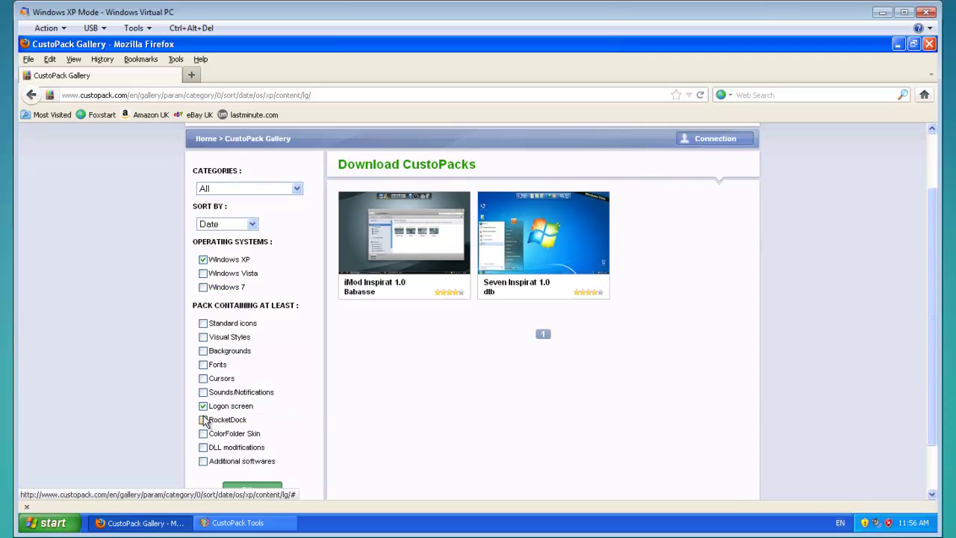
click(203, 405)
click(274, 490)
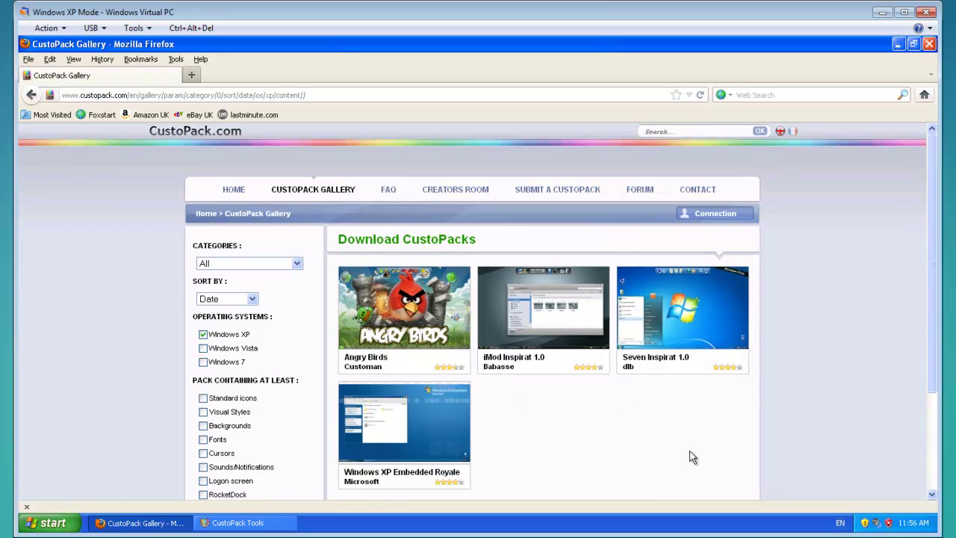
Filter the gallery by Windows Vista only and look through the available packs
click(203, 348)
click(203, 334)
scroll(224, 373, down, 2)
click(253, 497)
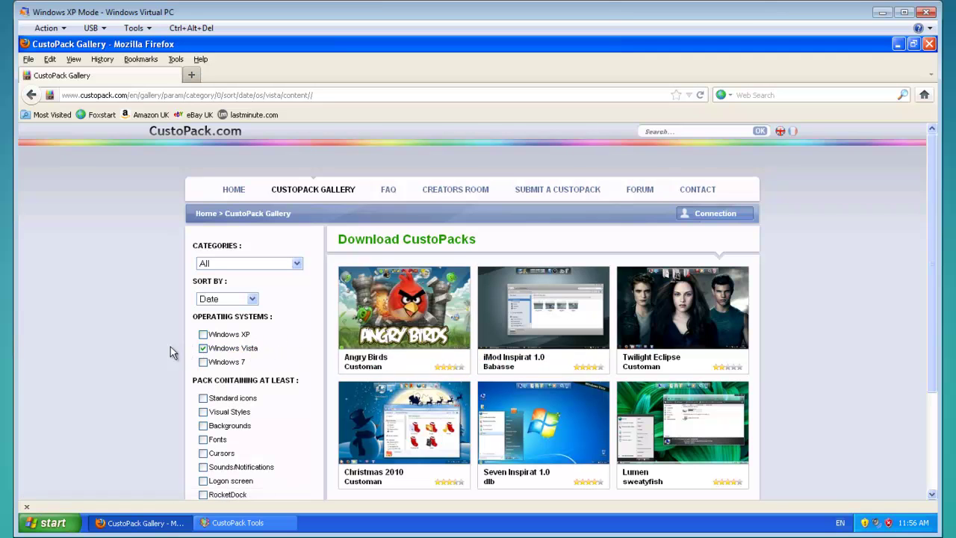
scroll(856, 312, down, 3)
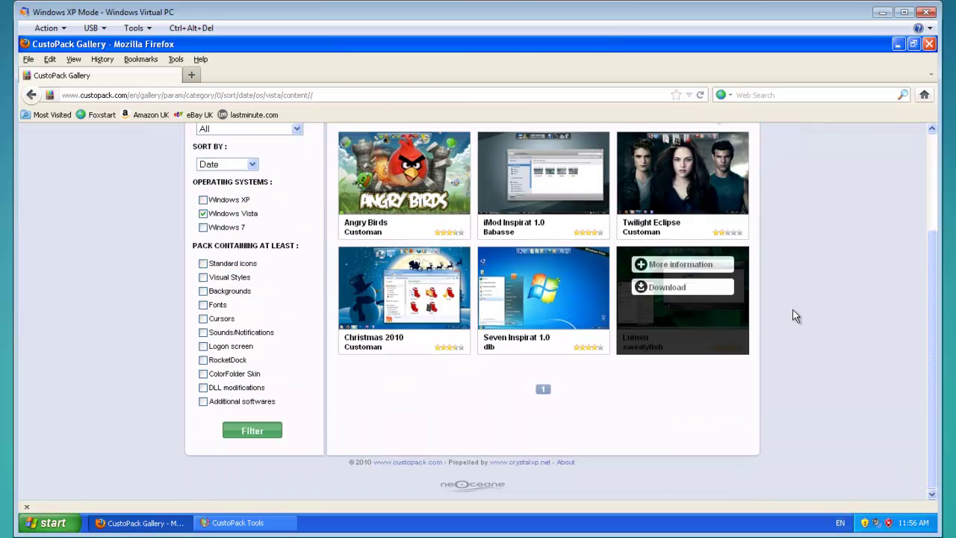
scroll(796, 316, up, 2)
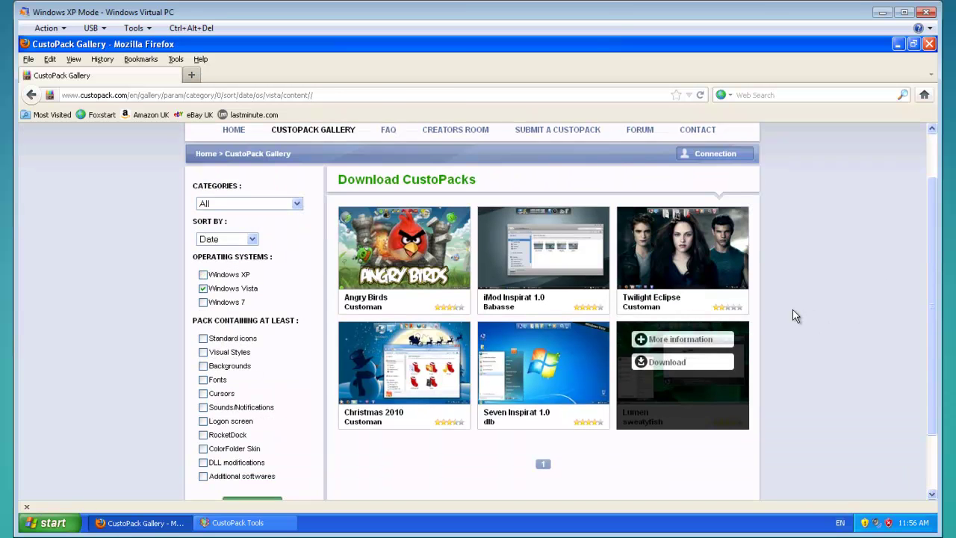
Filter the gallery by Windows 7 instead of Windows Vista to view its packs
click(202, 289)
scroll(204, 287, down, 1)
click(254, 432)
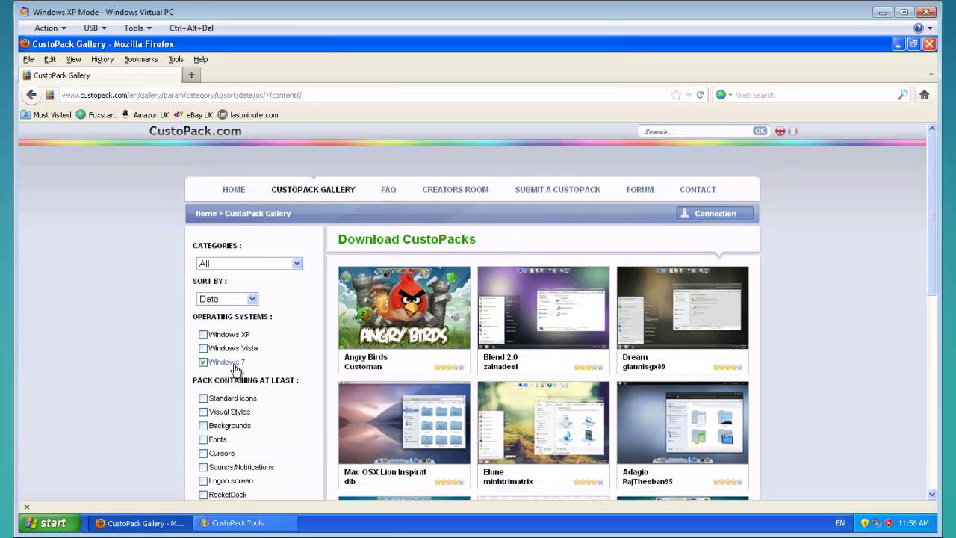
Set the gallery's operating system filter back to Windows XP only
click(202, 335)
click(203, 362)
scroll(203, 366, down, 2)
click(250, 419)
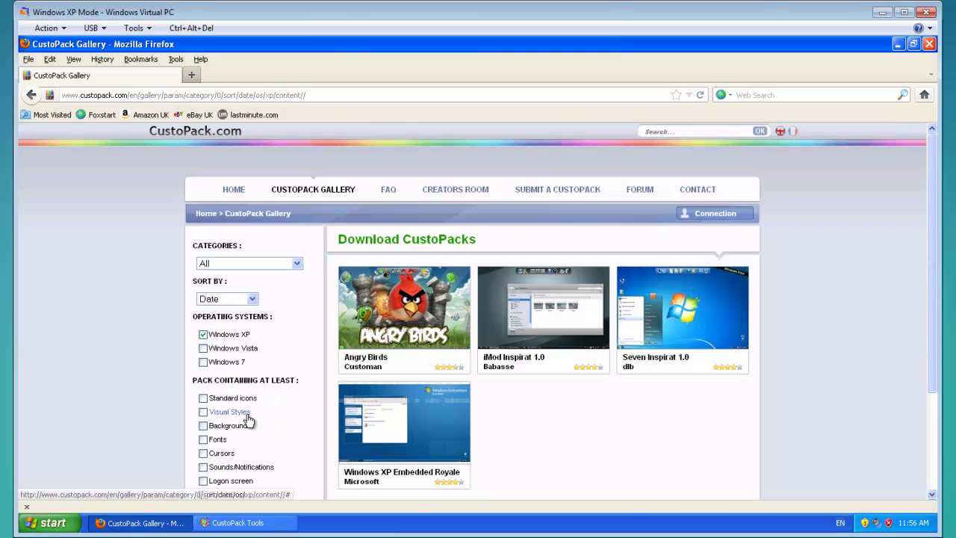
Download the Angry Birds CustoPack and save the file angry-birds-customan.exe
mouse_move(563, 338)
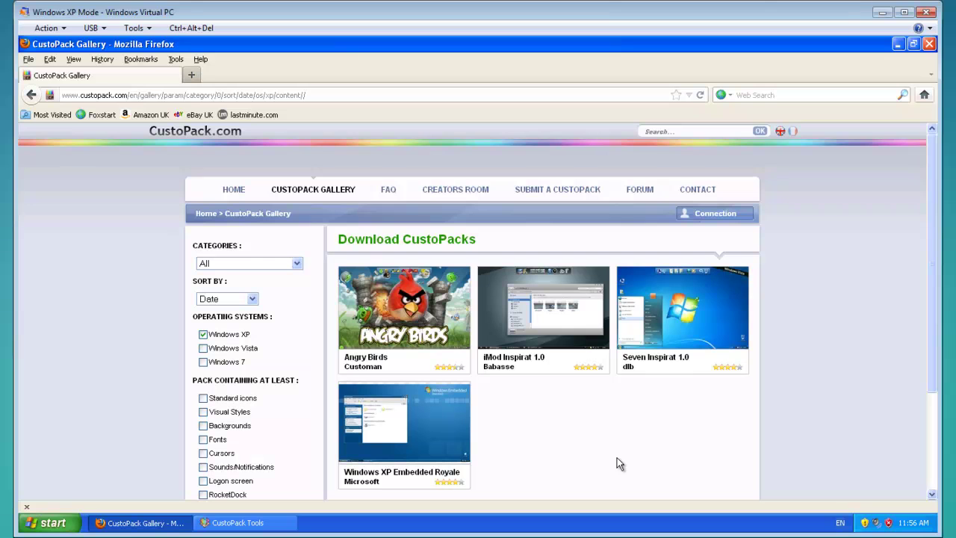
mouse_move(443, 330)
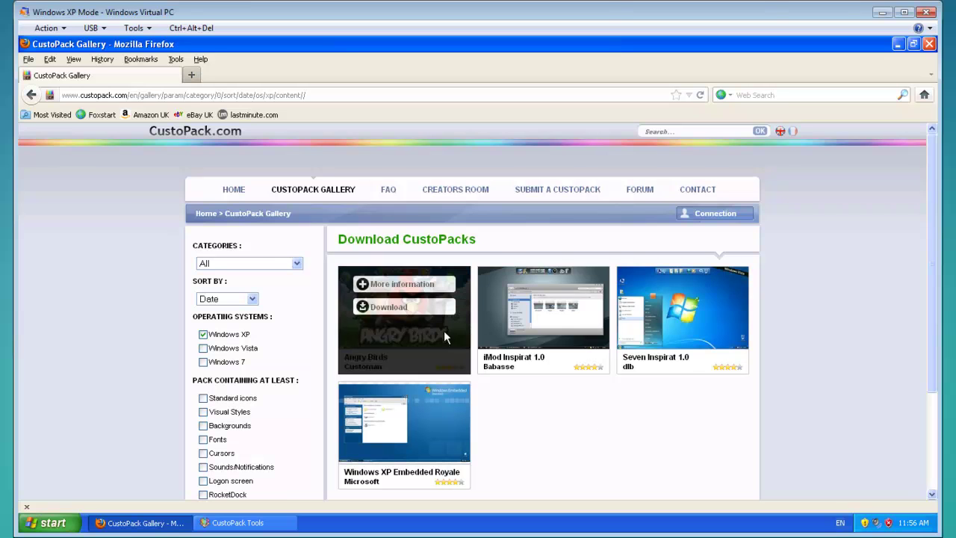
click(378, 309)
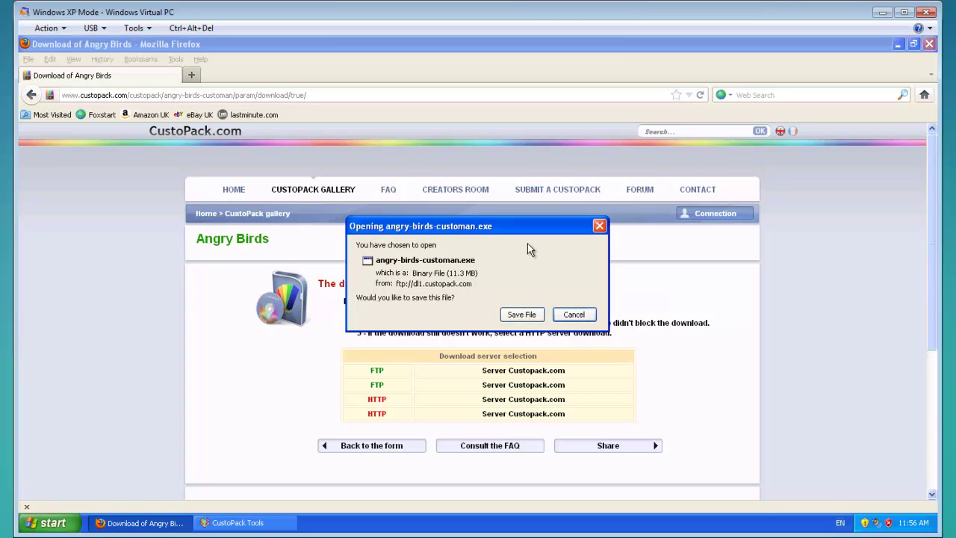
drag(522, 238, 625, 272)
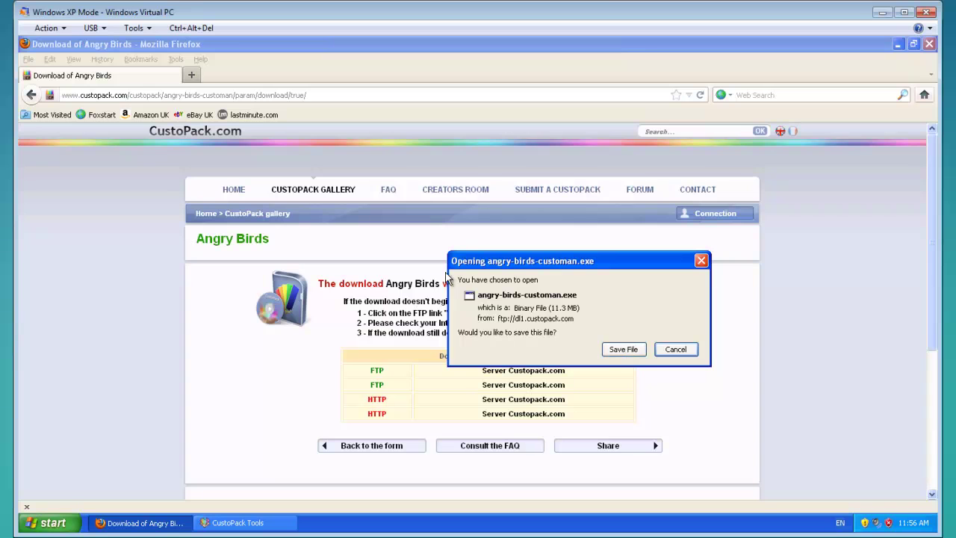
click(623, 351)
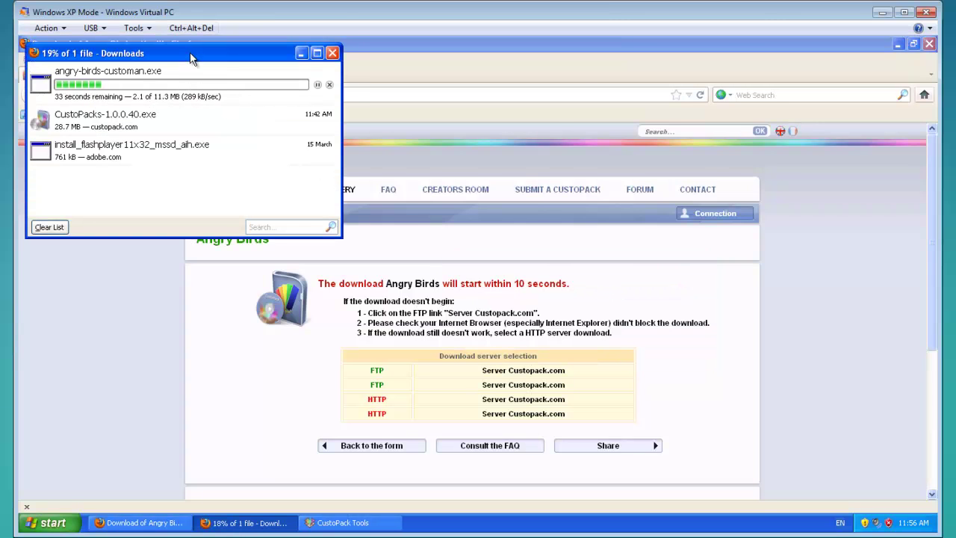
Run the downloaded angry-birds-customan.exe and confirm installing Angry Birds
drag(196, 54, 547, 199)
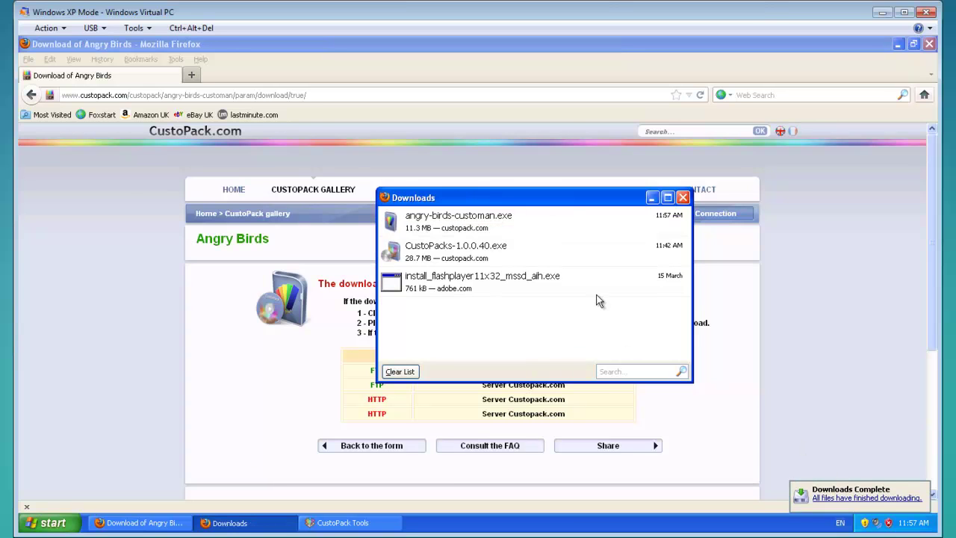
double_click(497, 224)
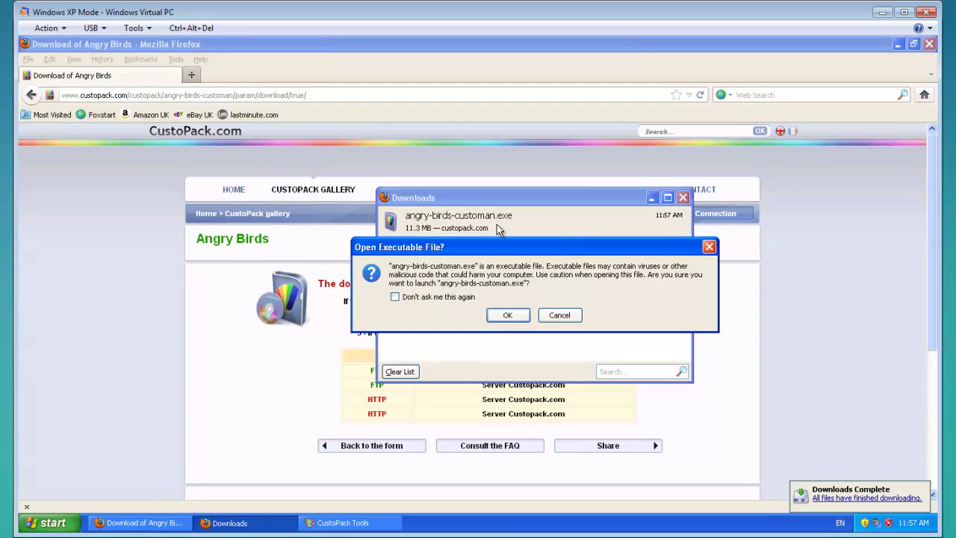
click(510, 317)
click(511, 291)
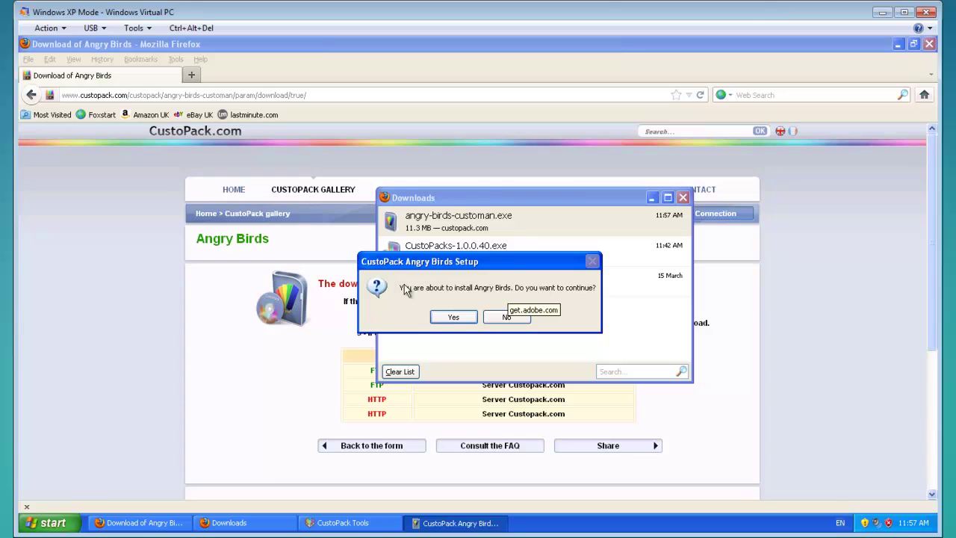
click(456, 318)
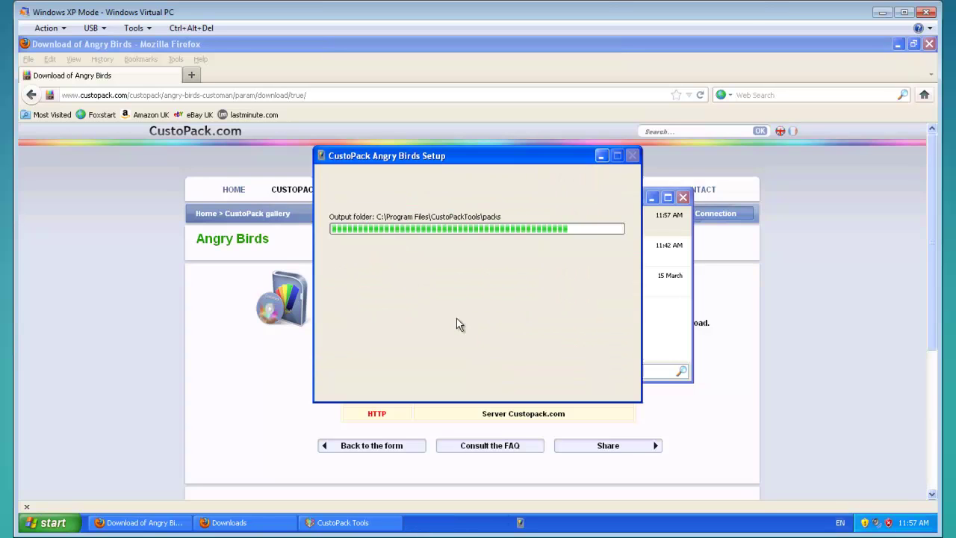
Close Firefox and show the details of the running CustoPack Angry Birds setup
click(683, 198)
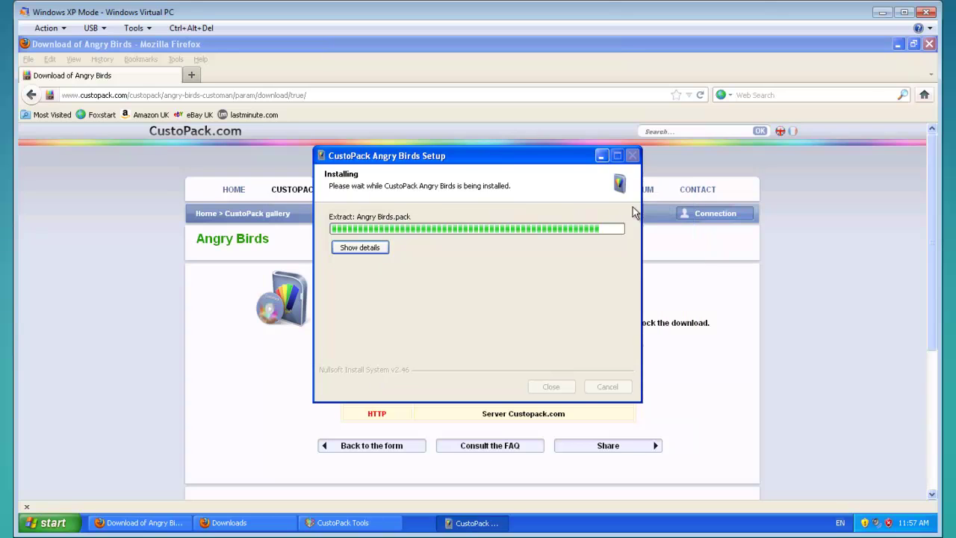
click(929, 45)
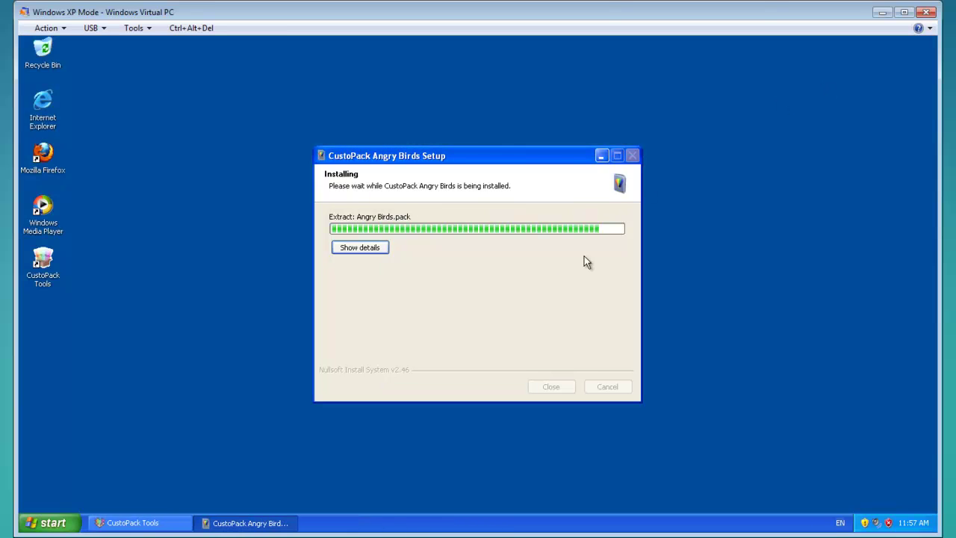
click(360, 249)
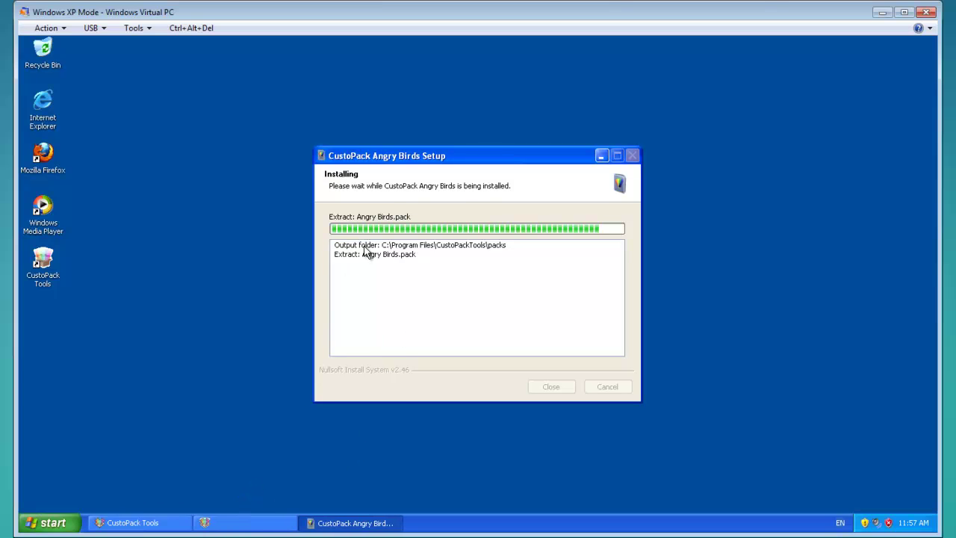
Look through the first three Angry Birds preview images in CustoPack Tools and return to the first one
click(182, 523)
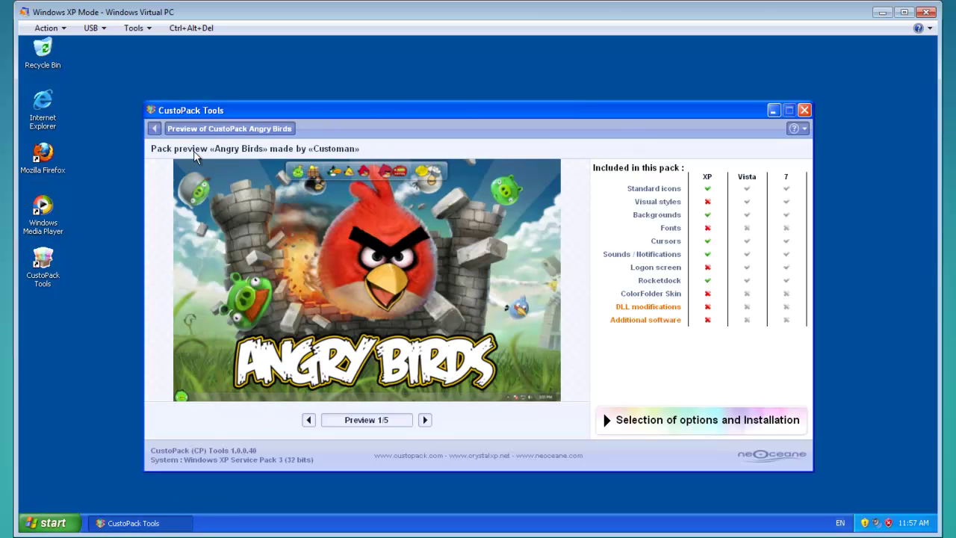
click(424, 420)
click(424, 421)
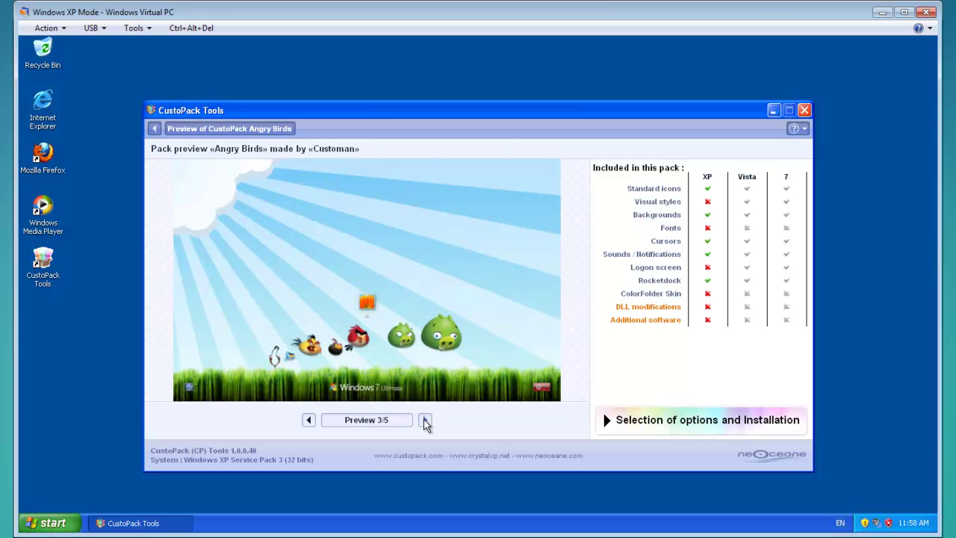
click(308, 420)
click(308, 422)
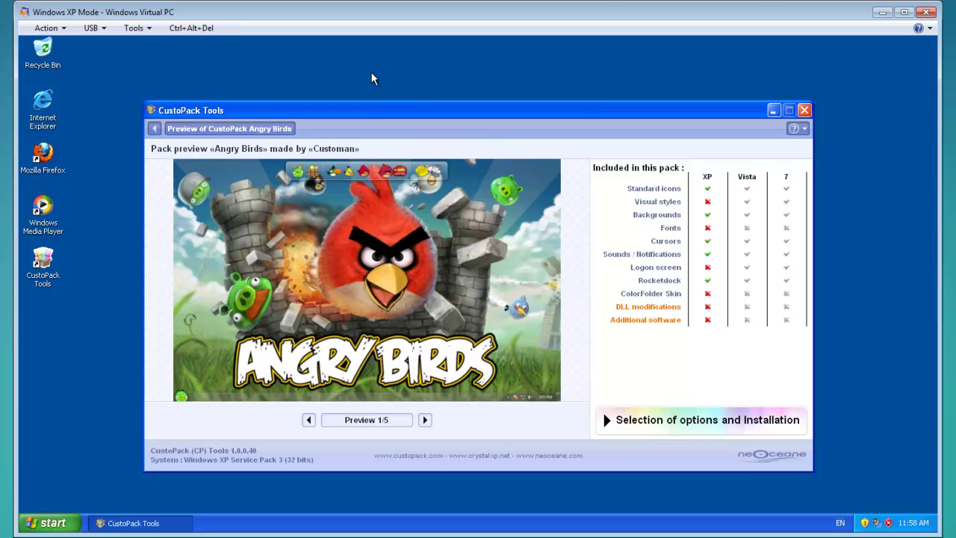
Open the Angry Birds pack's installation options and choose the Classic installation
click(717, 423)
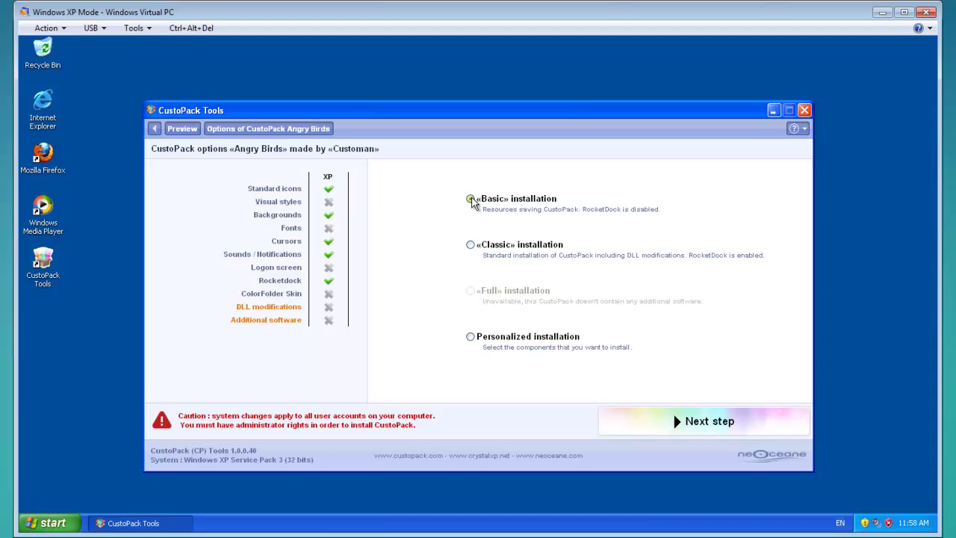
click(471, 199)
click(471, 245)
Try a personalized installation by excluding the cursors, backgrounds and sounds/notifications components
click(329, 243)
click(329, 215)
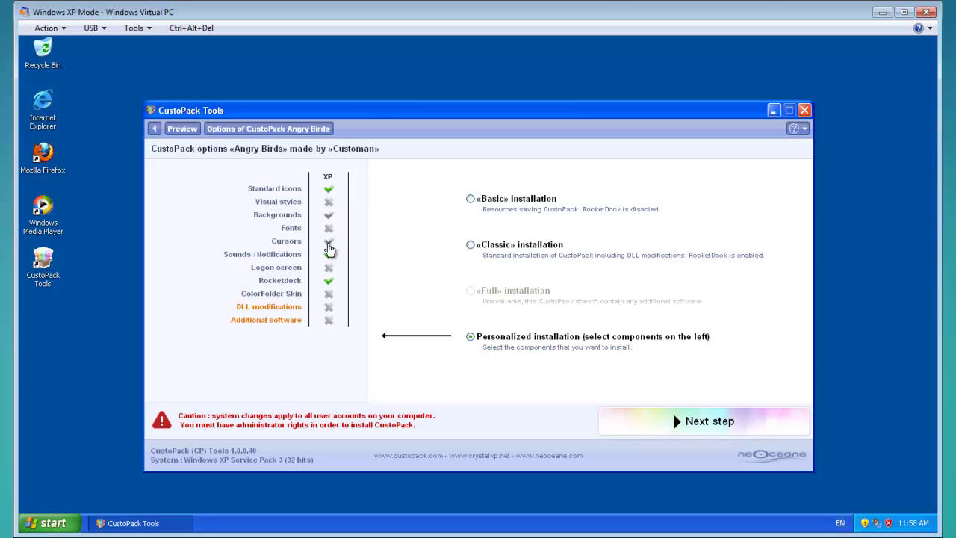
click(329, 253)
Install the Angry Birds pack as a Classic installation with its agreement accepted, and restart the computer to complete it
click(470, 246)
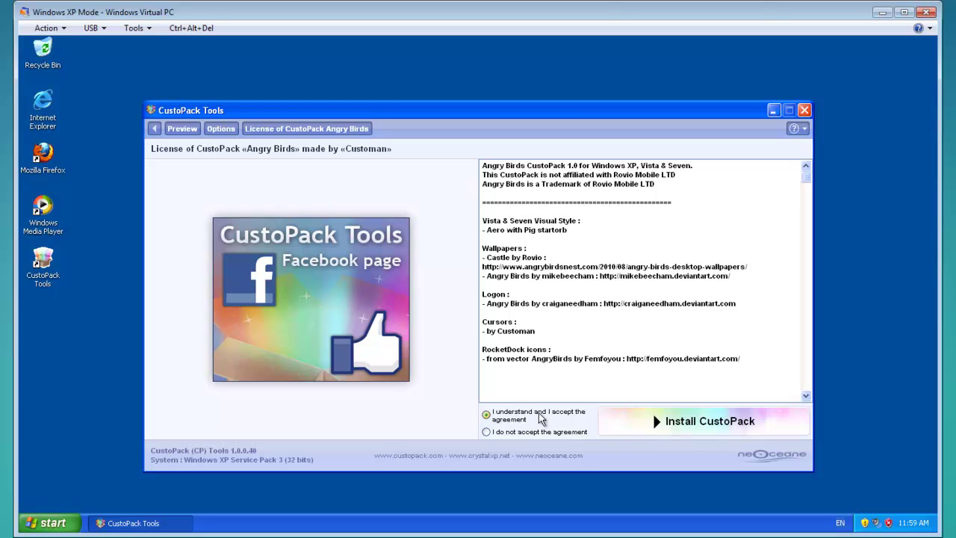
click(704, 422)
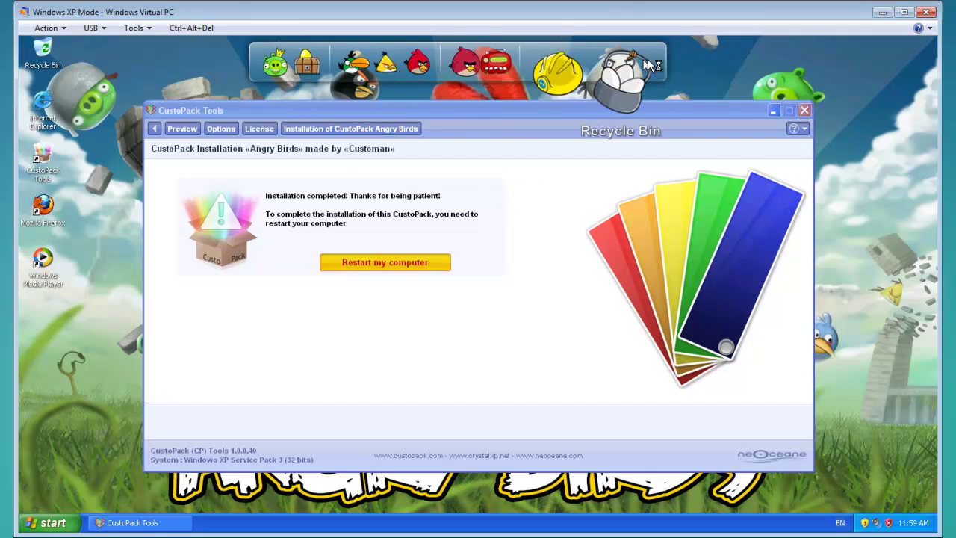
click(389, 263)
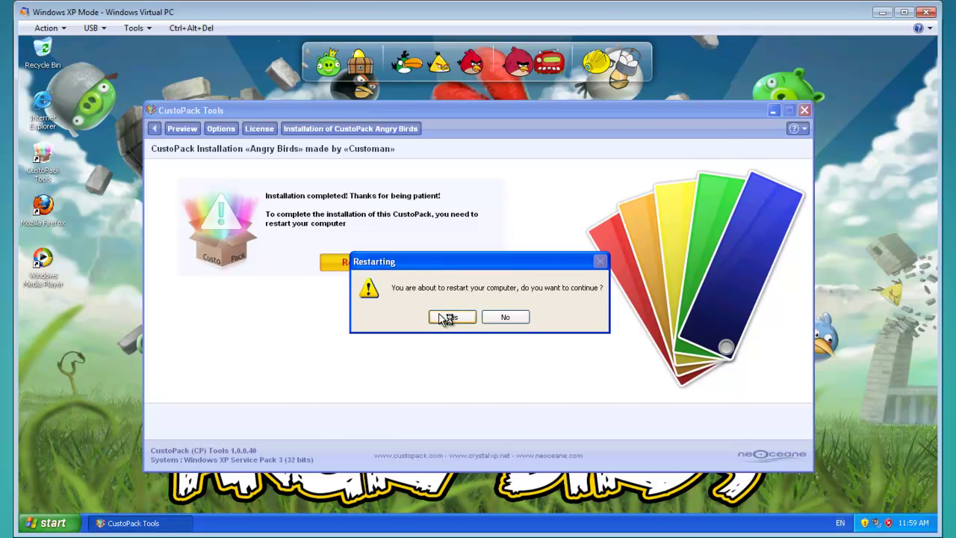
click(445, 318)
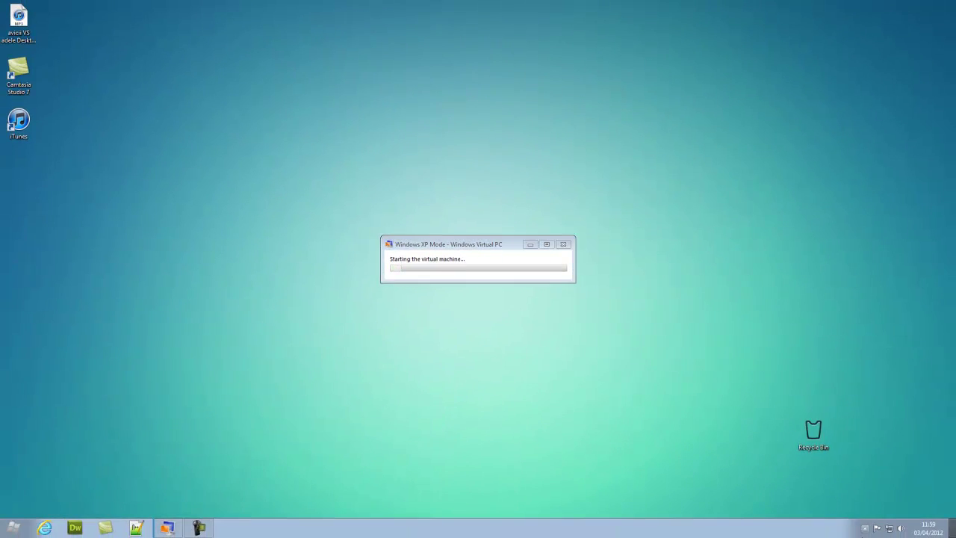
Look over the host desktop's hidden notification icons, Start menu and Computer window while the virtual machine starts, closing the window after each viewing
click(865, 528)
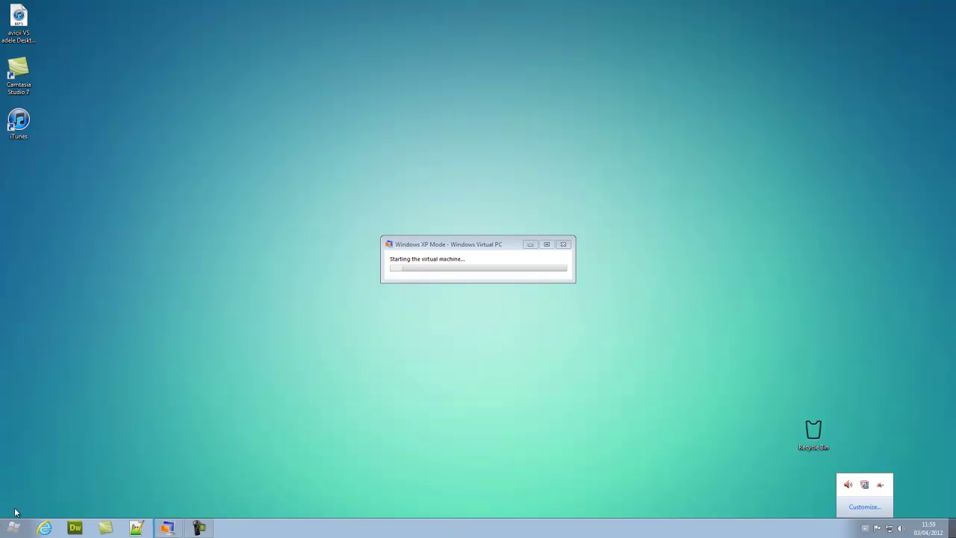
key(super)
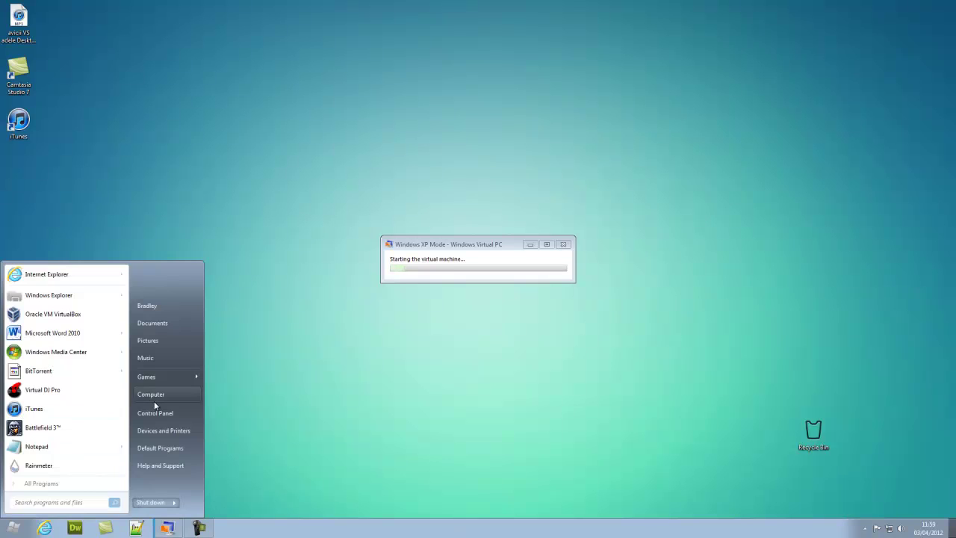
click(156, 396)
drag(651, 138, 467, 181)
click(622, 174)
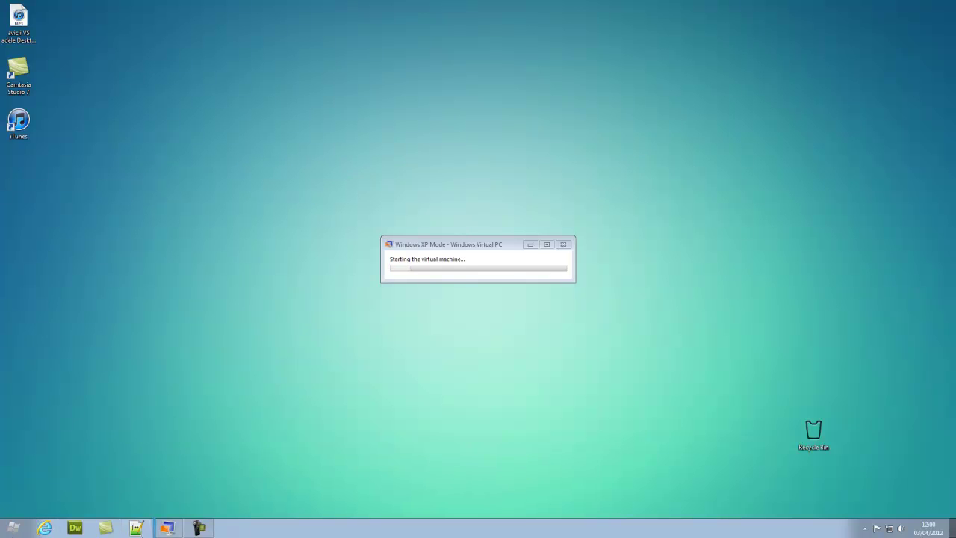
click(4, 528)
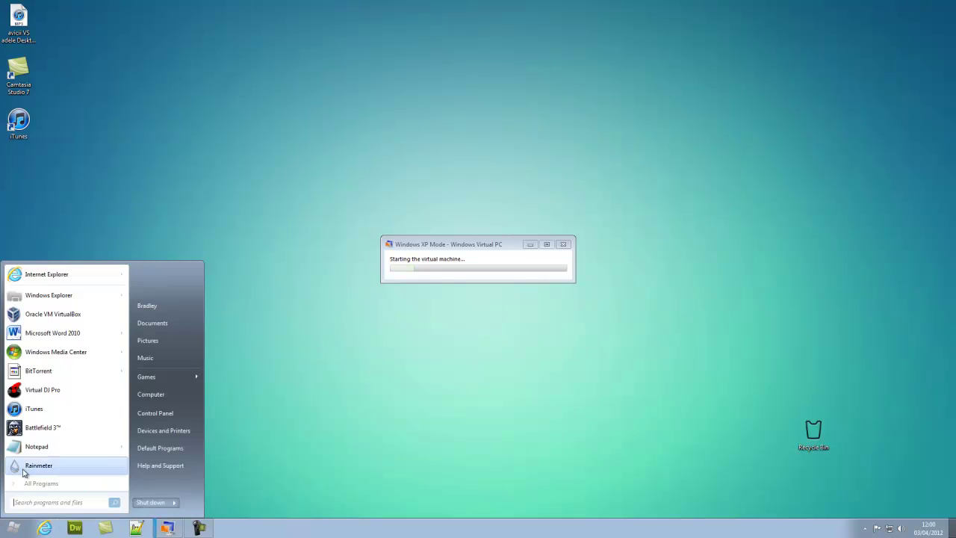
click(165, 391)
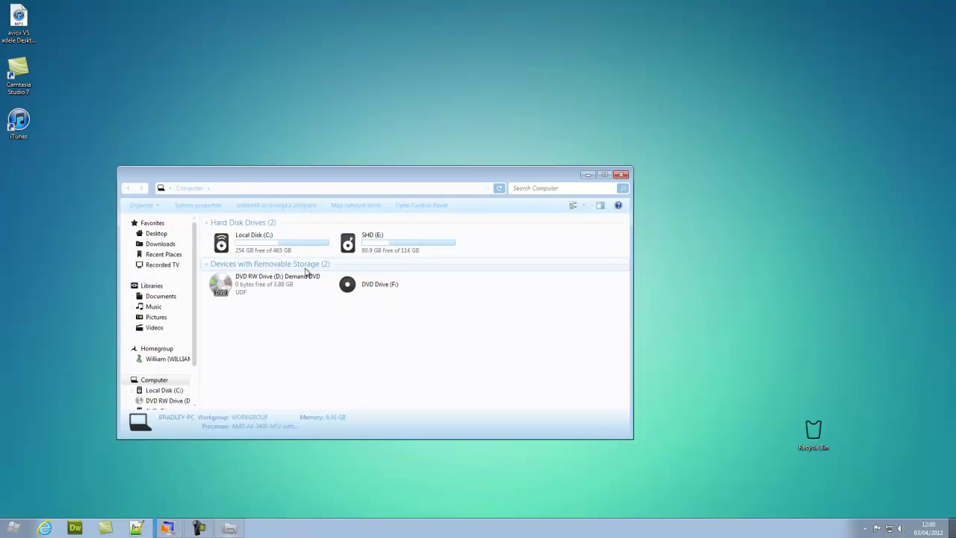
click(619, 174)
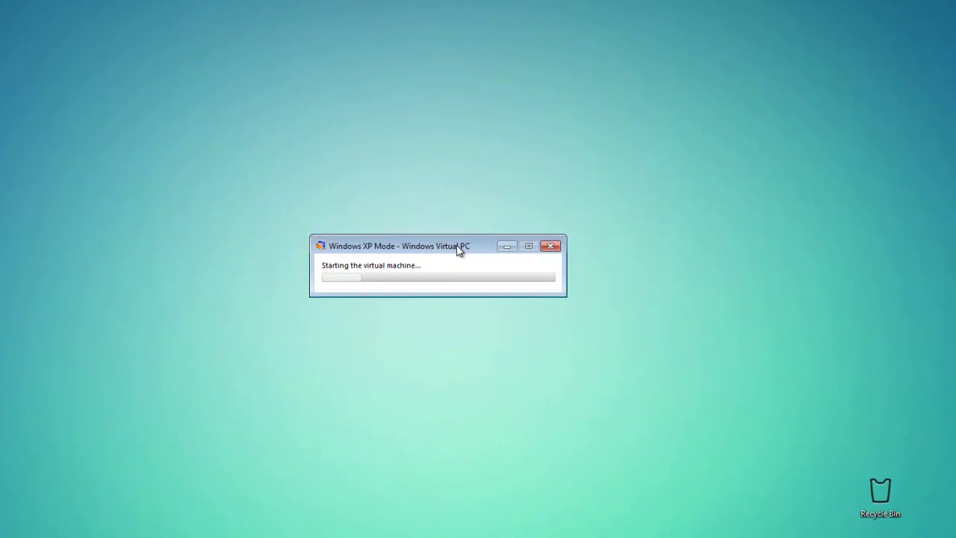
drag(457, 247, 471, 254)
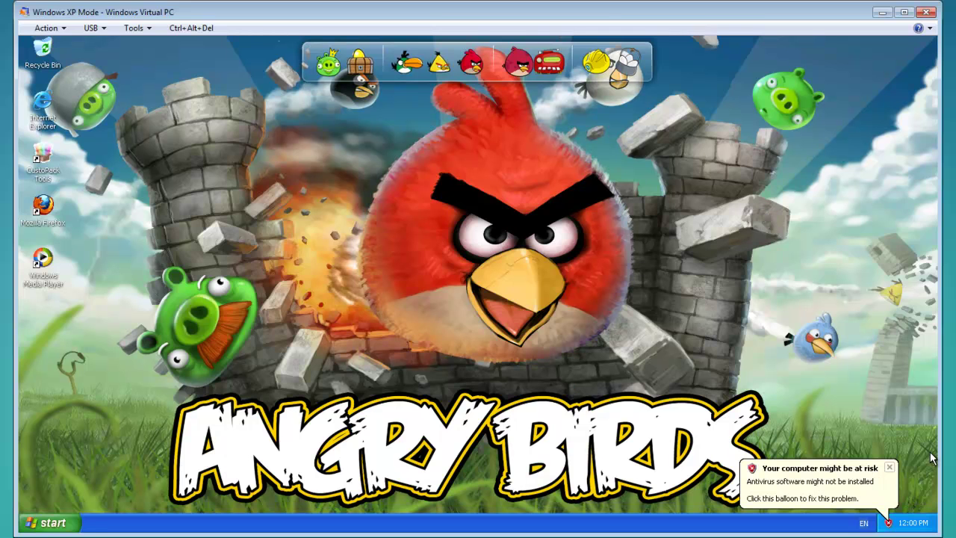
Dismiss the antivirus warning balloon on the XP desktop and inspect the Start menu's appearance
click(890, 464)
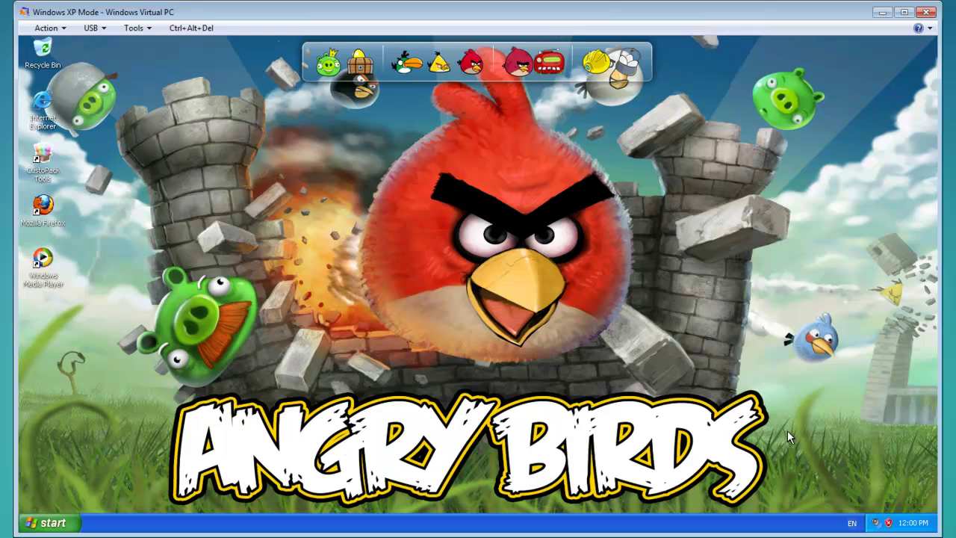
click(52, 522)
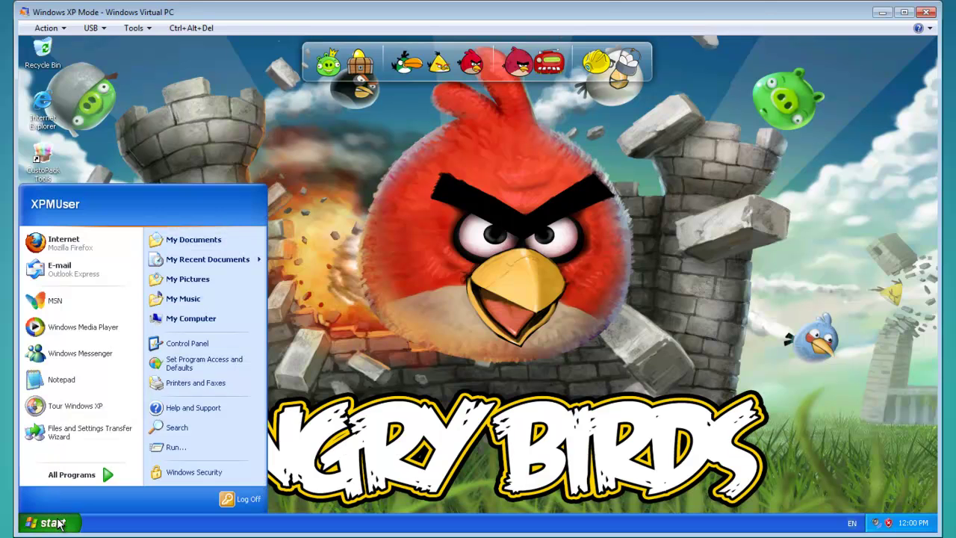
click(420, 240)
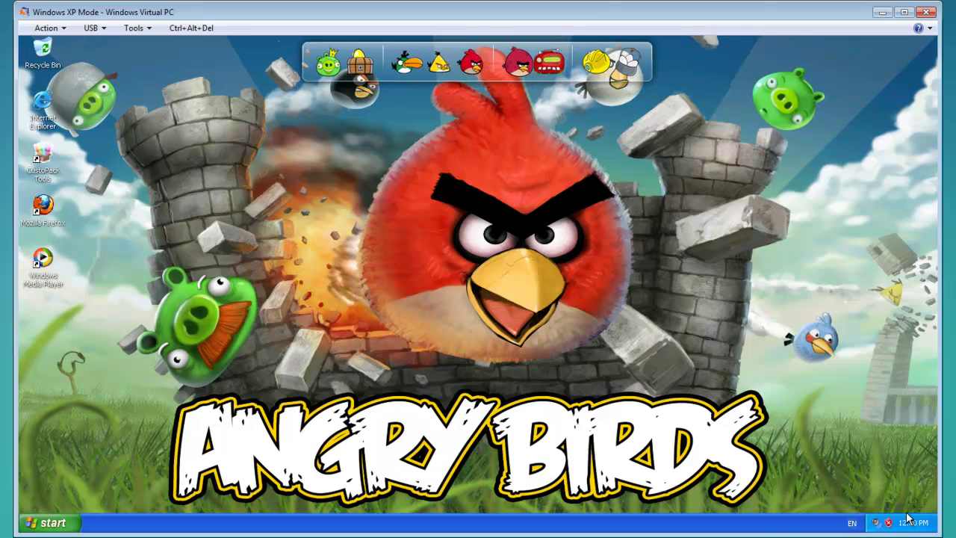
Inspect the My Computer window's appearance in the virtual machine twice, closing it each time
click(46, 520)
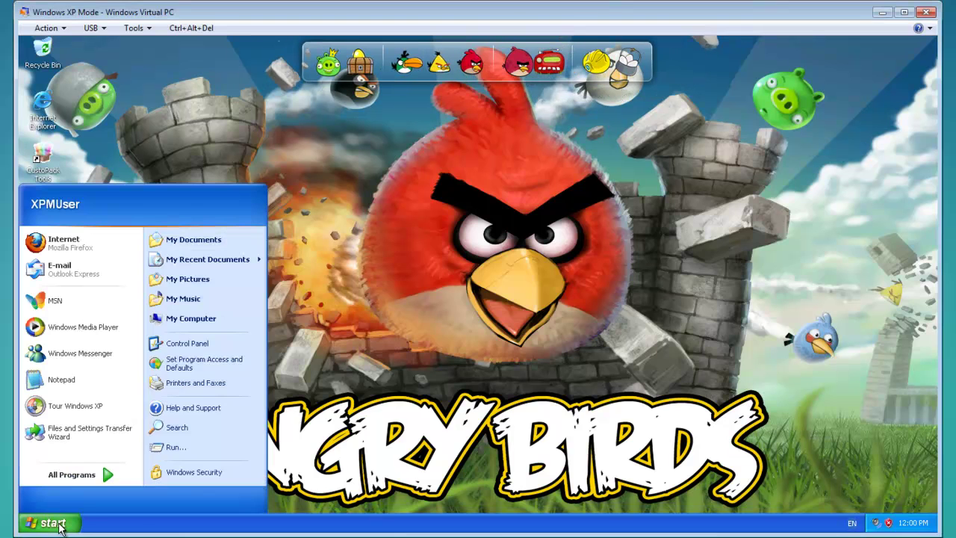
click(210, 317)
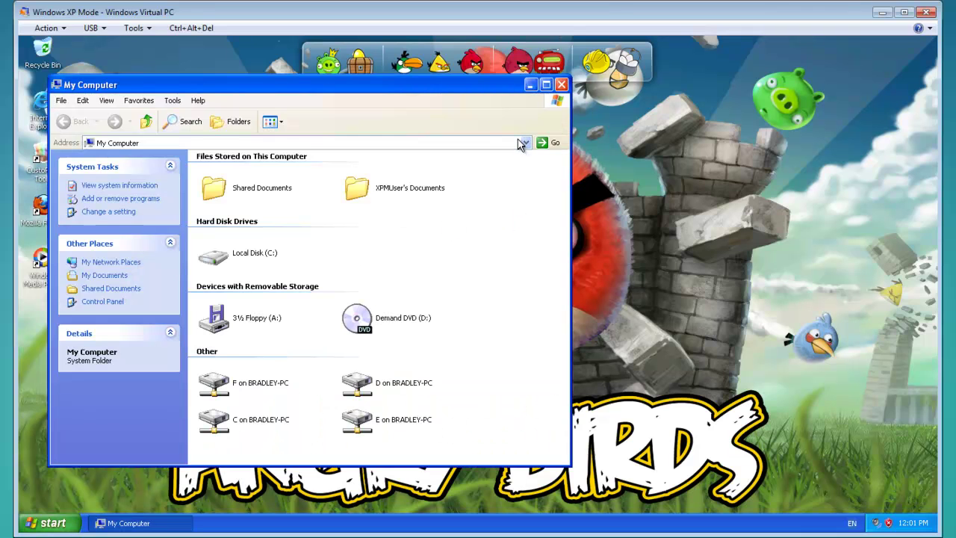
click(562, 84)
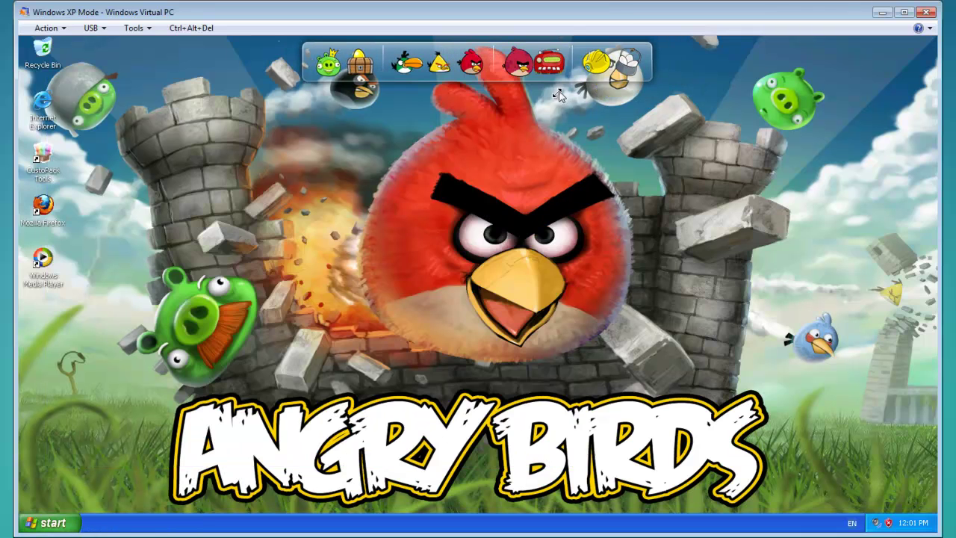
click(49, 523)
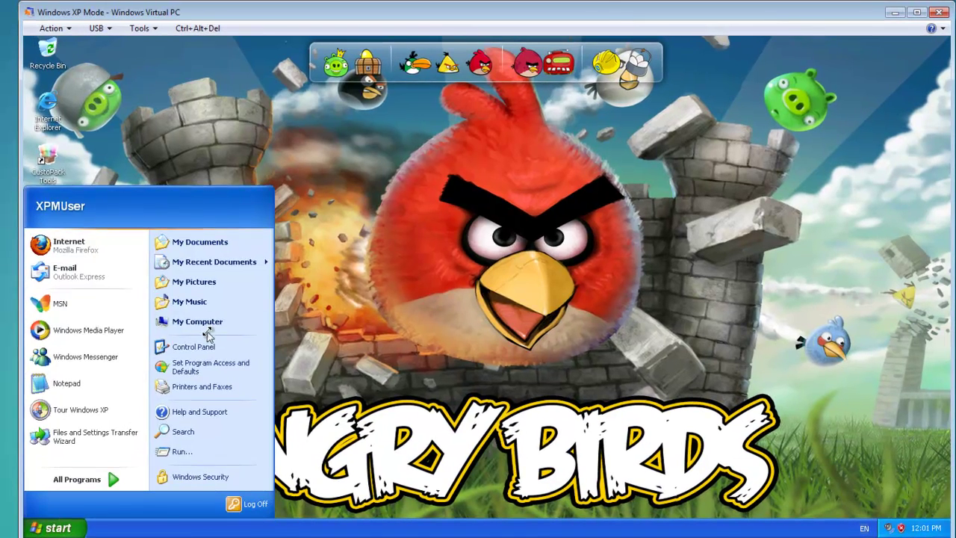
click(237, 318)
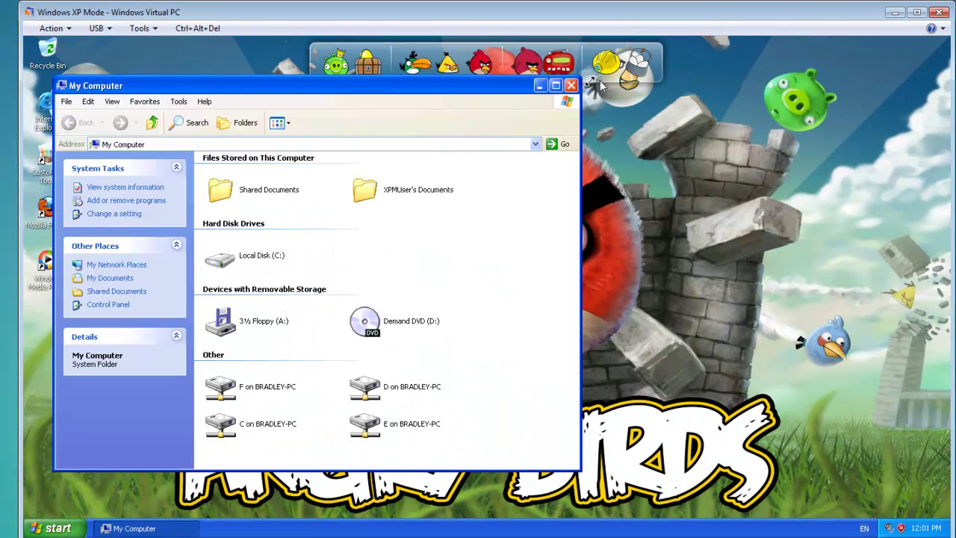
click(571, 86)
Open Mozilla Firefox in the virtual machine to inspect its window, then close it with both tabs without allowing the Ask Toolbar add-on
click(47, 210)
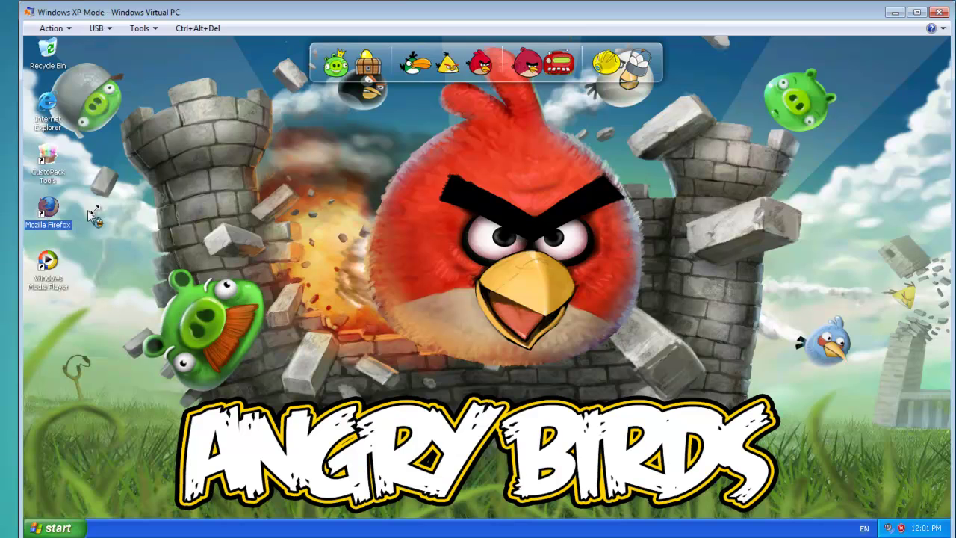
key(Return)
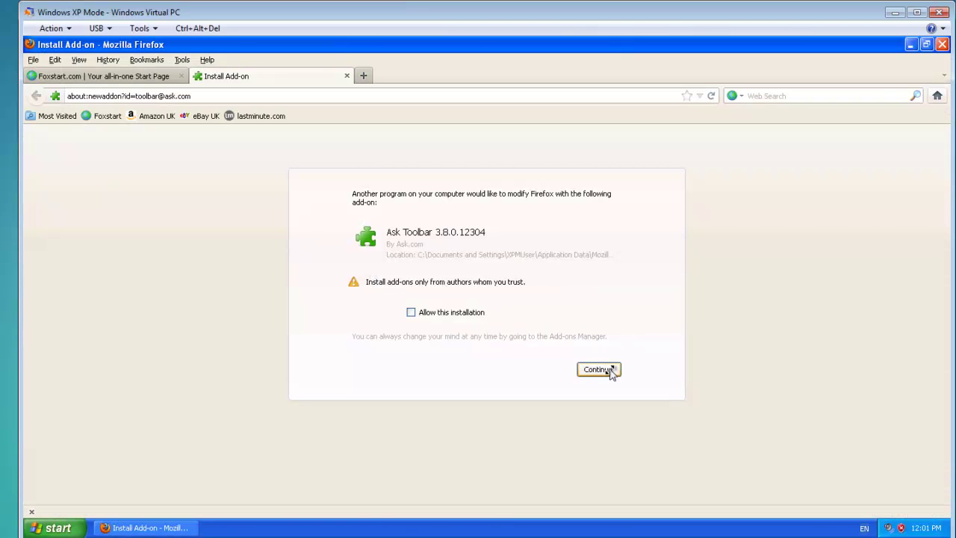
click(942, 45)
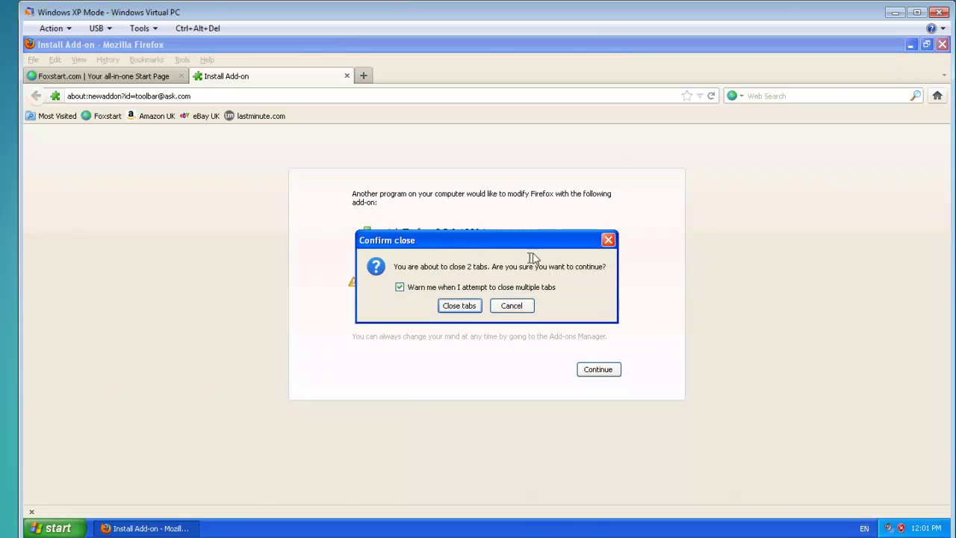
click(458, 306)
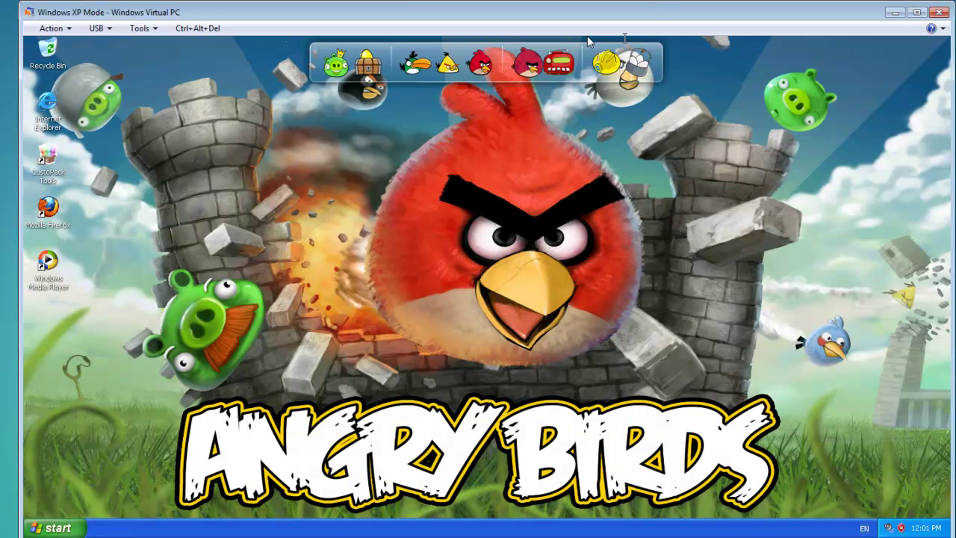